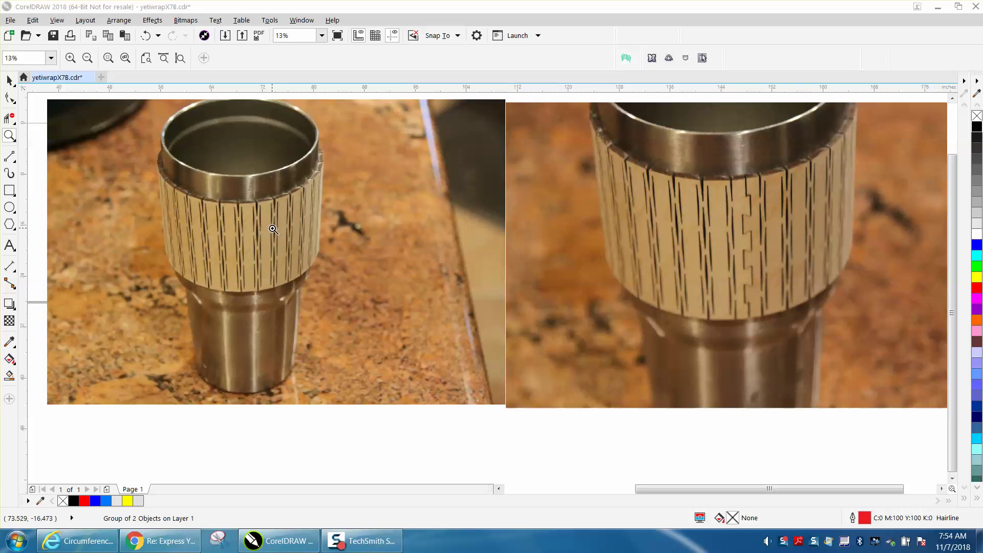
Examine the wood wrap in the tumbler photos and the flat red wrap pattern at the page corner.
click(292, 237)
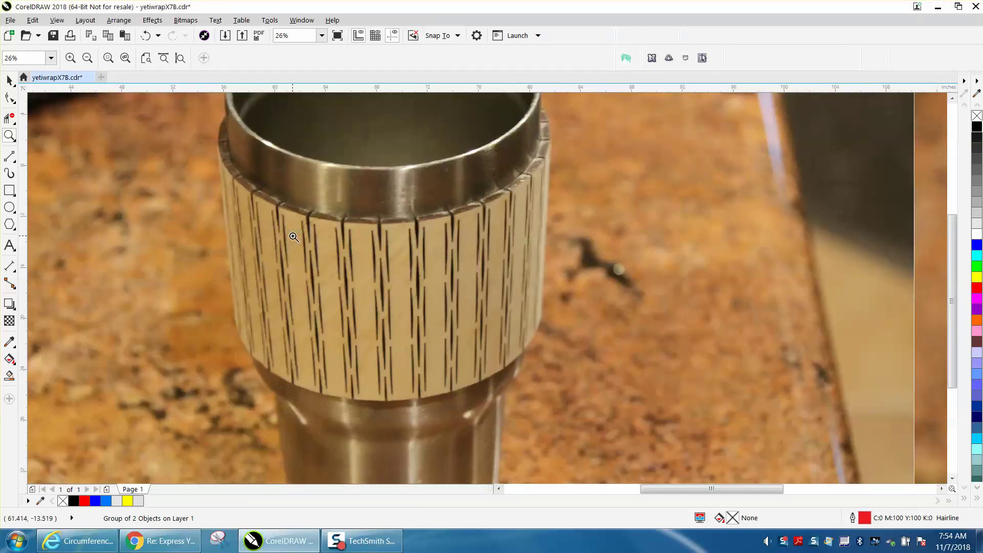
right_click(402, 254)
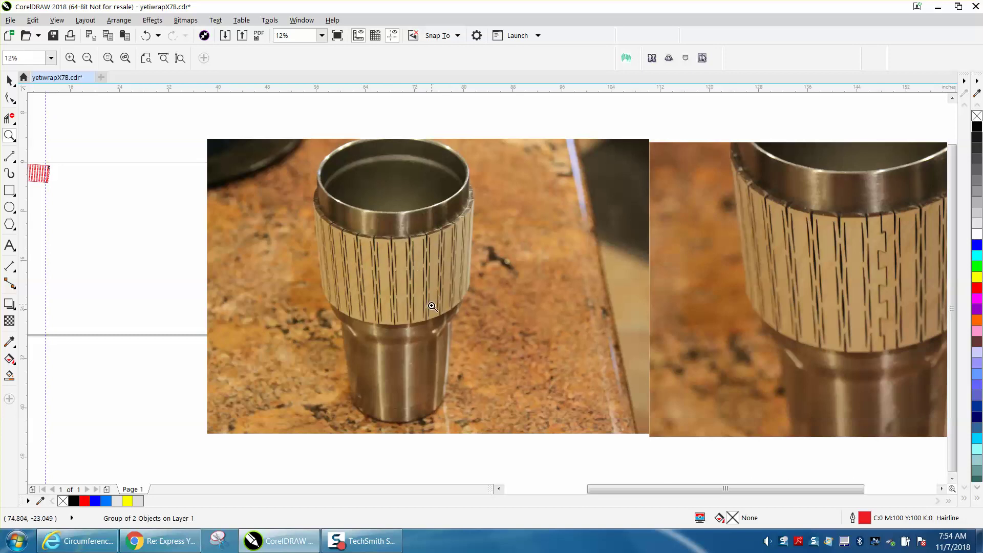
right_click(440, 230)
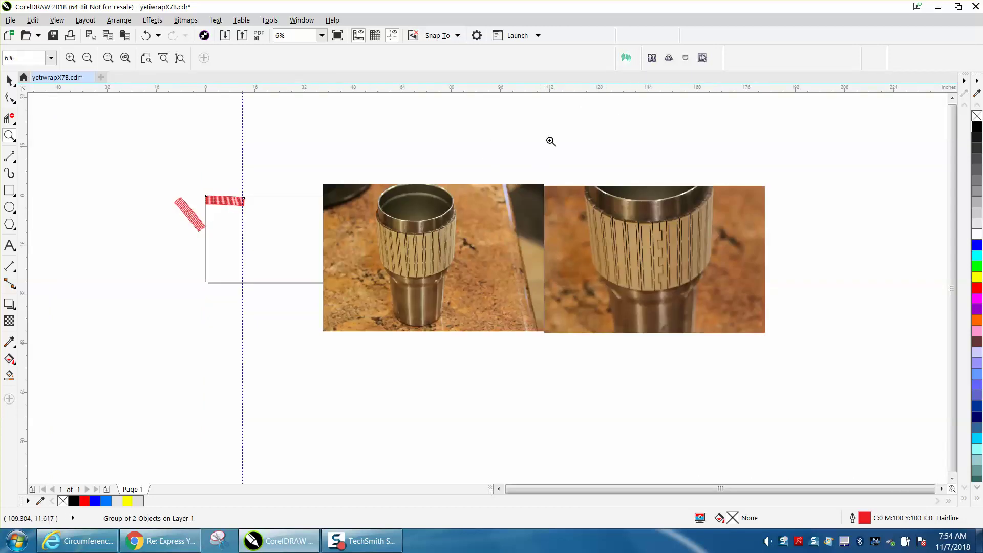
click(627, 58)
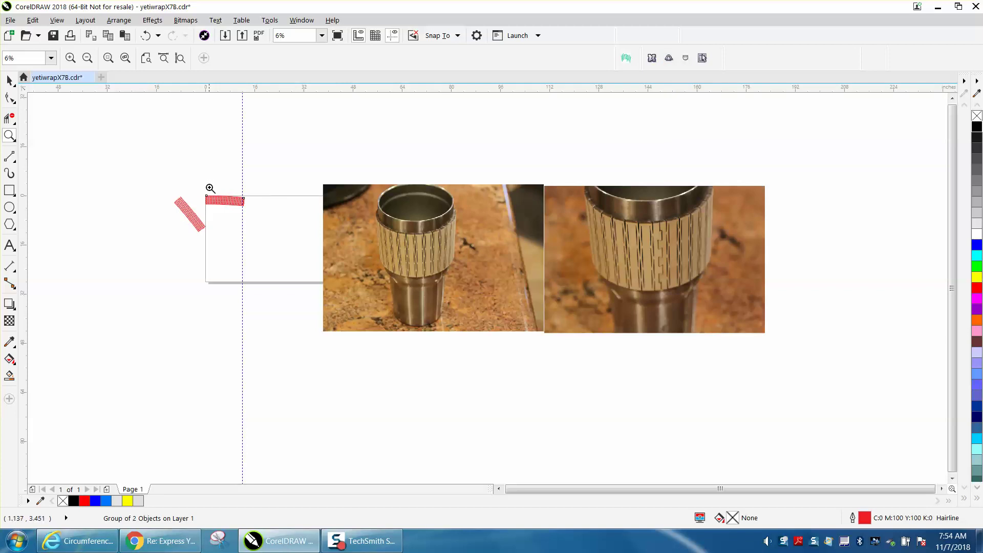
drag(205, 196, 274, 223)
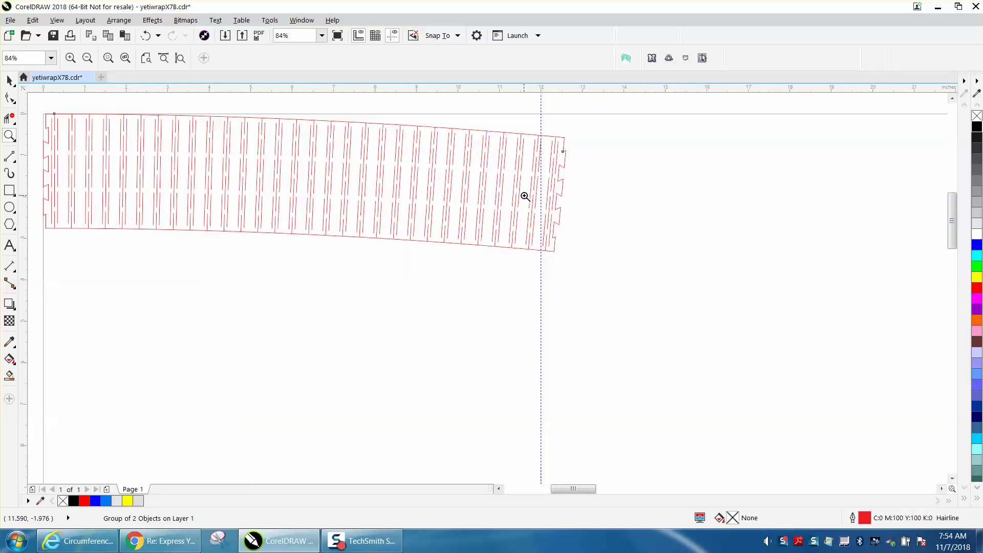
scroll(524, 196, down, 2)
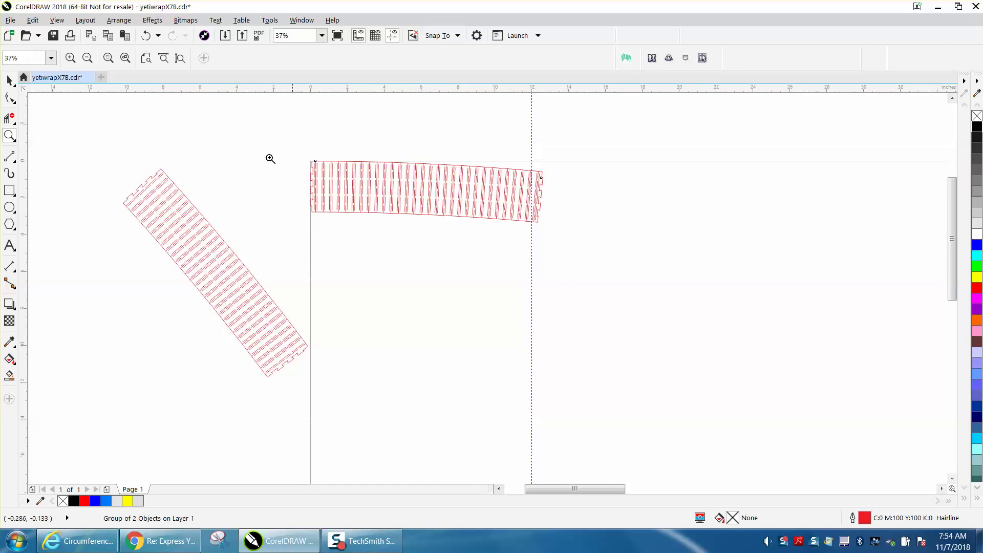
Rotate the flat wrap pattern to about 314.8° and place it diagonally inside the page's upper-left corner.
click(9, 81)
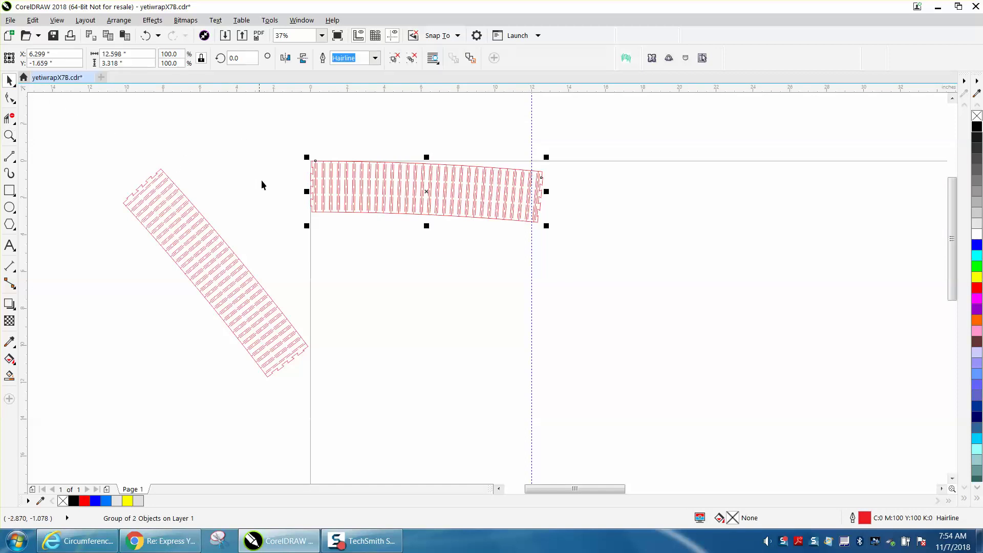
click(426, 195)
drag(549, 156, 523, 252)
click(427, 192)
drag(426, 189, 404, 266)
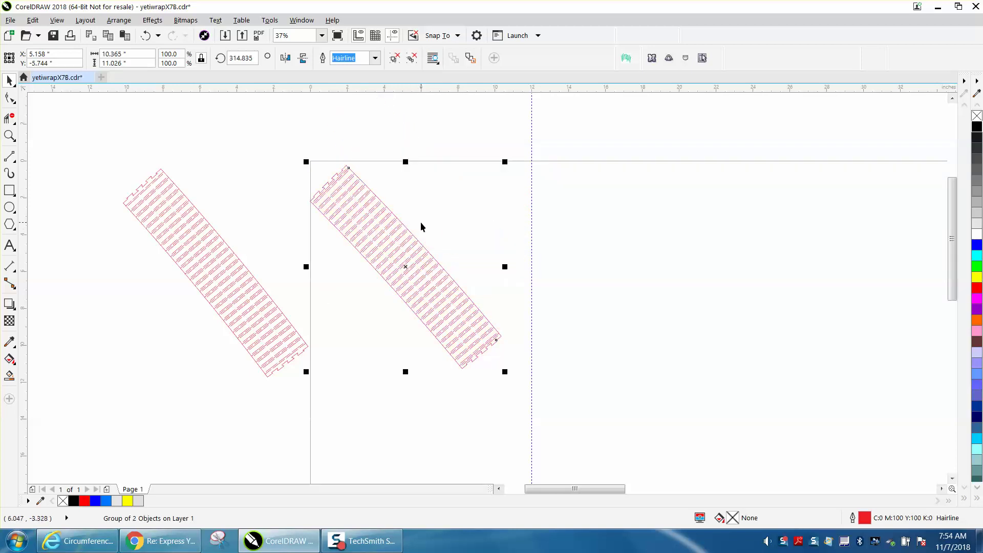
scroll(420, 226, down, 2)
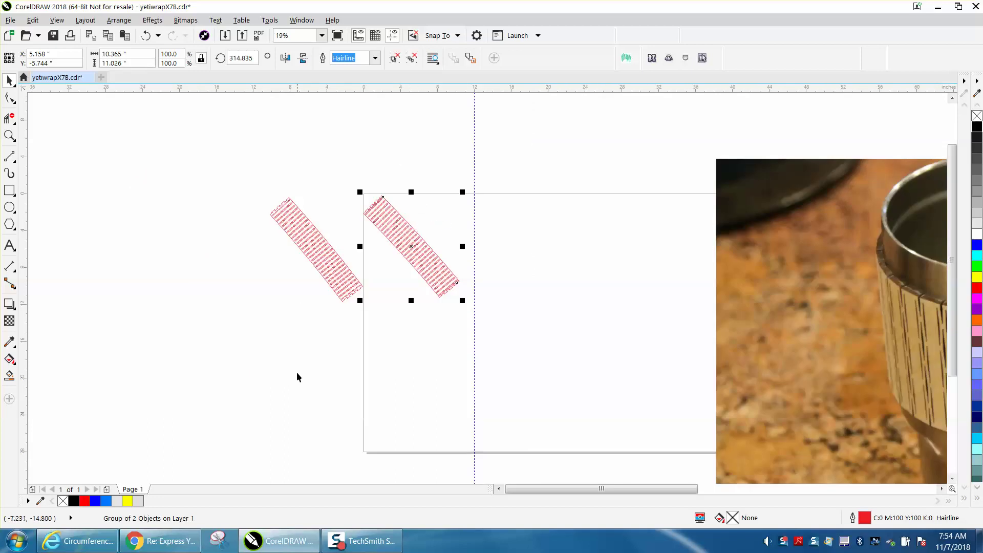
Switch to the browser's Omni circumference calculator, calculate for circumferences of 13.5 in and 12.5 in, and view the FlexIt Suite page.
mouse_move(93, 542)
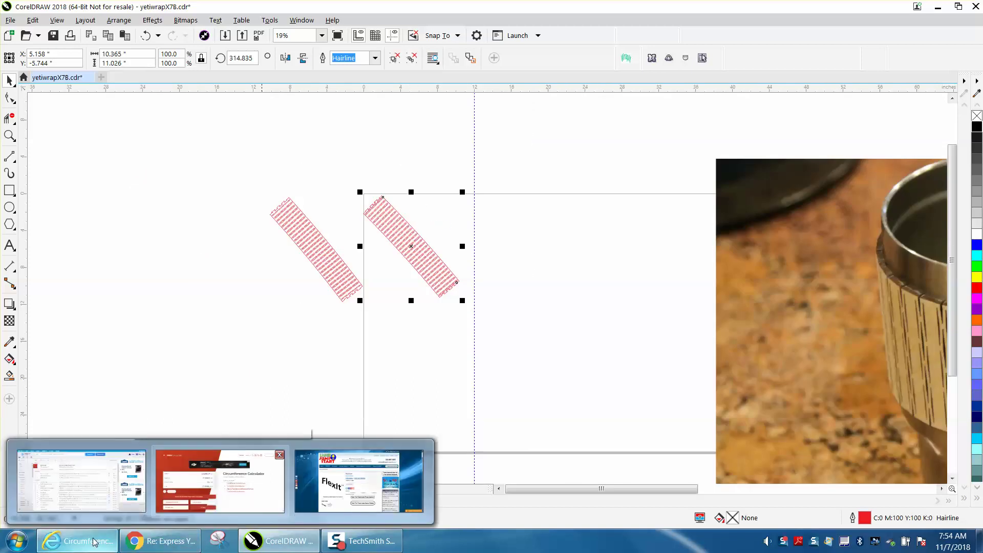
click(220, 481)
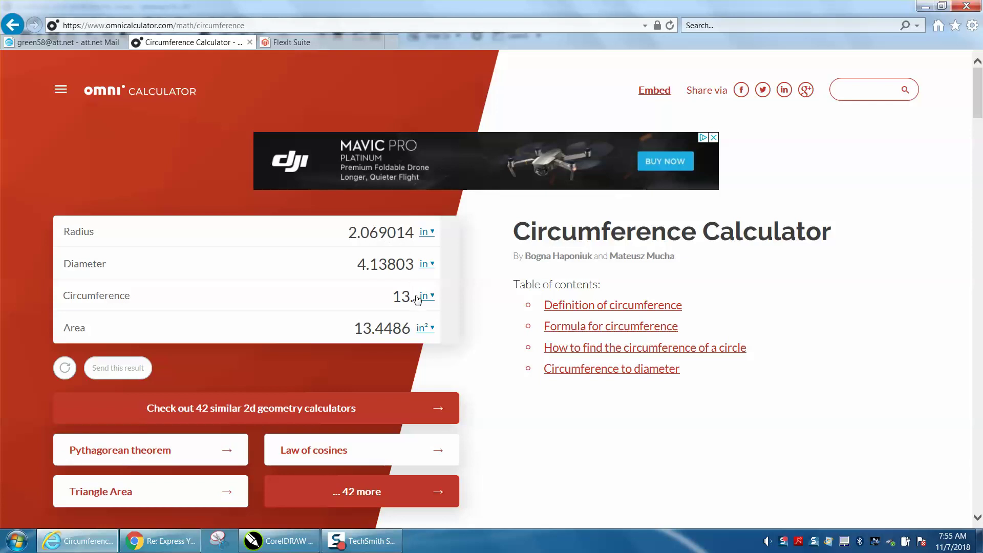
text(5)
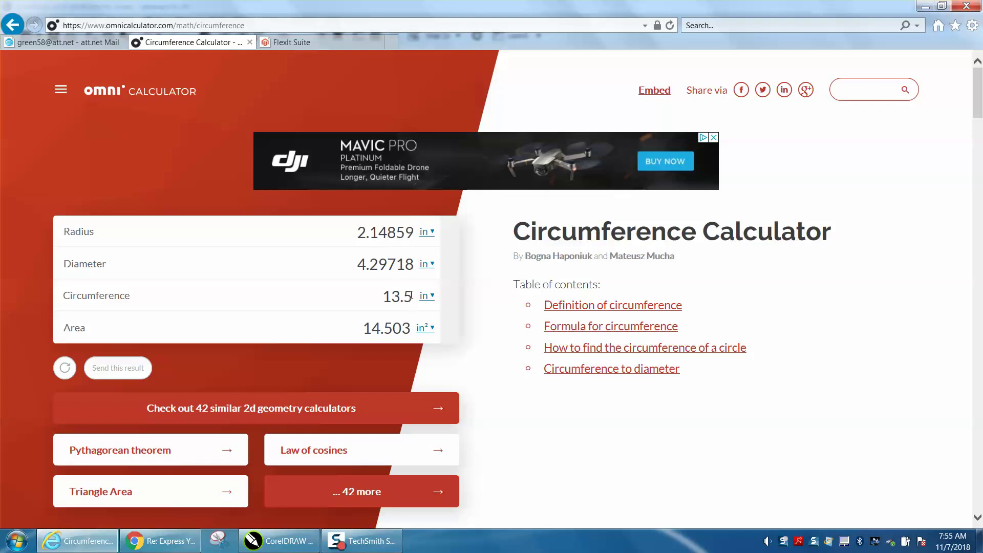
key(BackSpace)
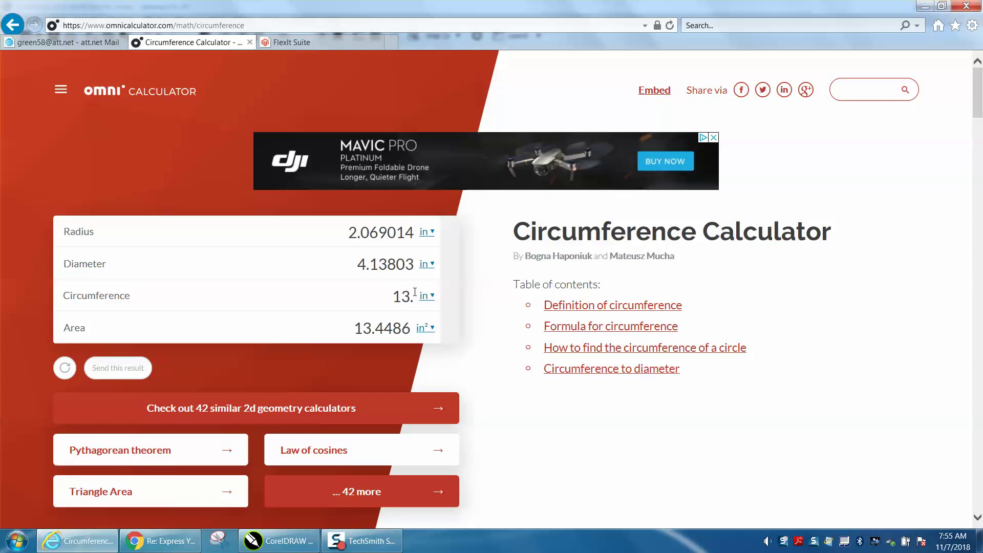
key(BackSpace)
key(BackSpace)
text(2.5)
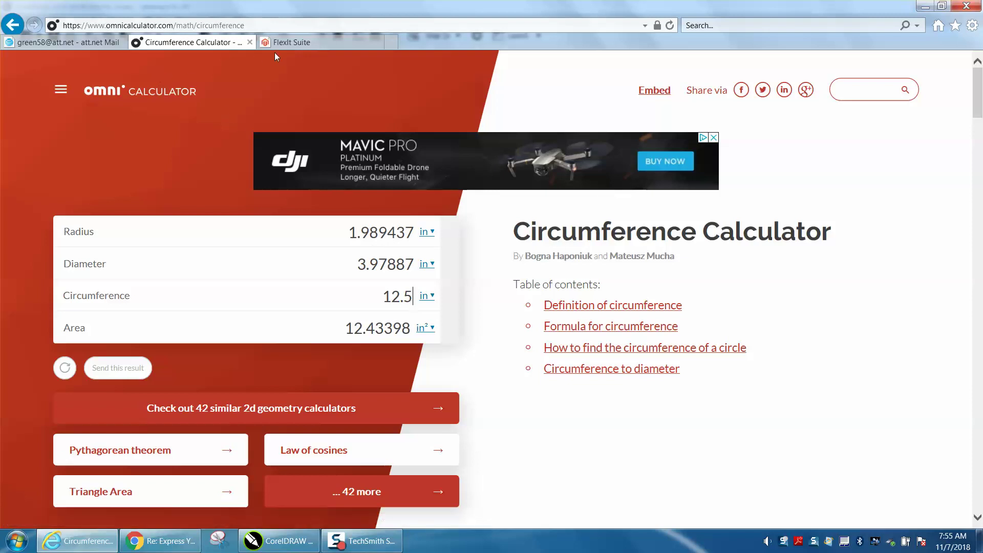
click(290, 44)
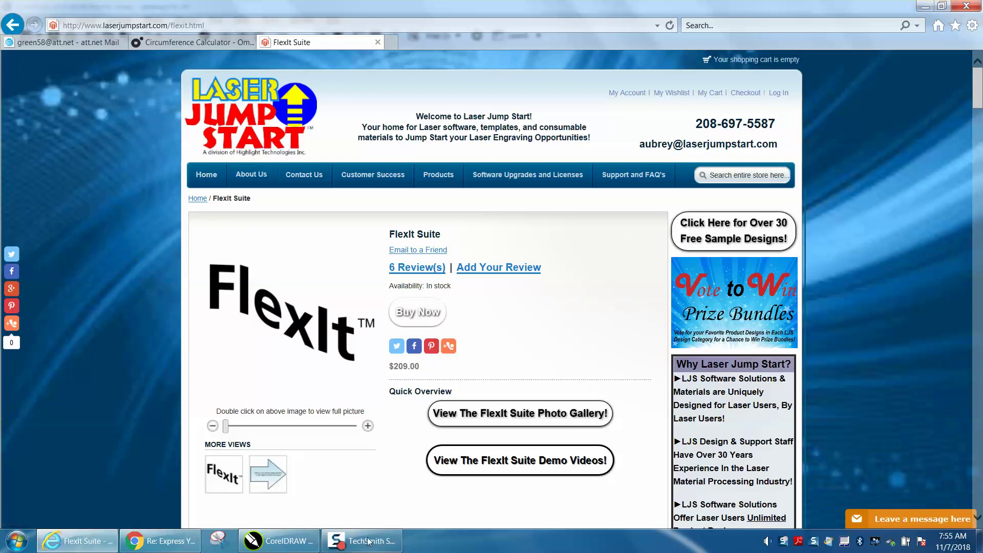
Return to CorelDRAW, move the rotated pattern off the page, and generate a Cone with radii 2.069 and 2.1088, height 3, and dovetail.
click(279, 541)
mouse_move(419, 248)
mouse_down()
mouse_move(222, 252)
mouse_move(228, 246)
mouse_up()
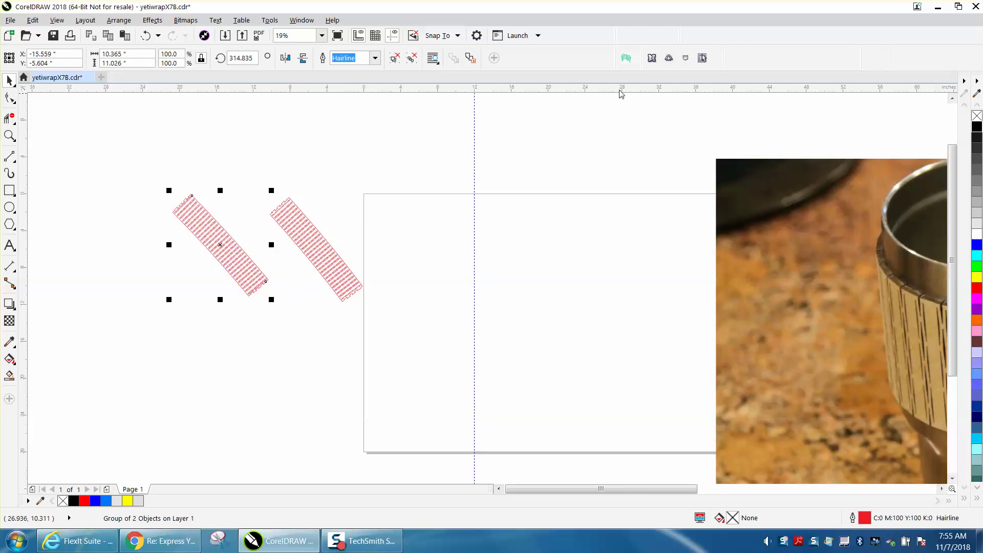
click(670, 59)
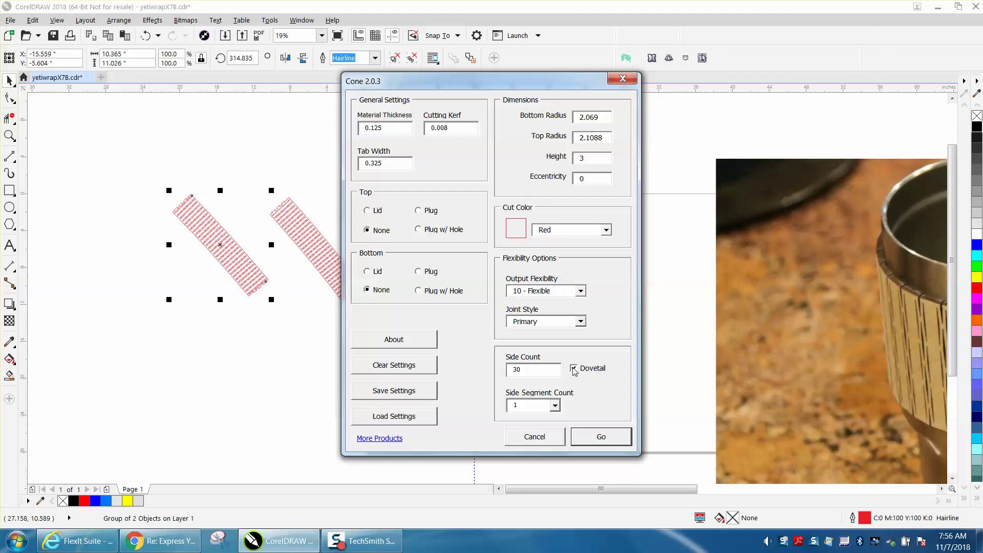
click(598, 436)
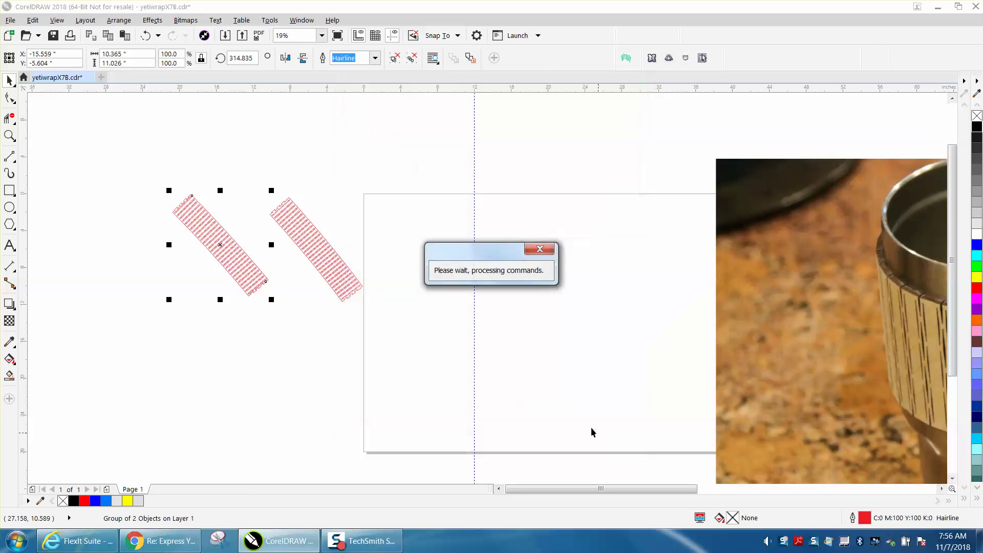
Inspect the newly generated wrap pattern and the flexible cuts and dovetail seam of the wood wrap in both tumbler photos.
click(9, 136)
drag(327, 177, 491, 254)
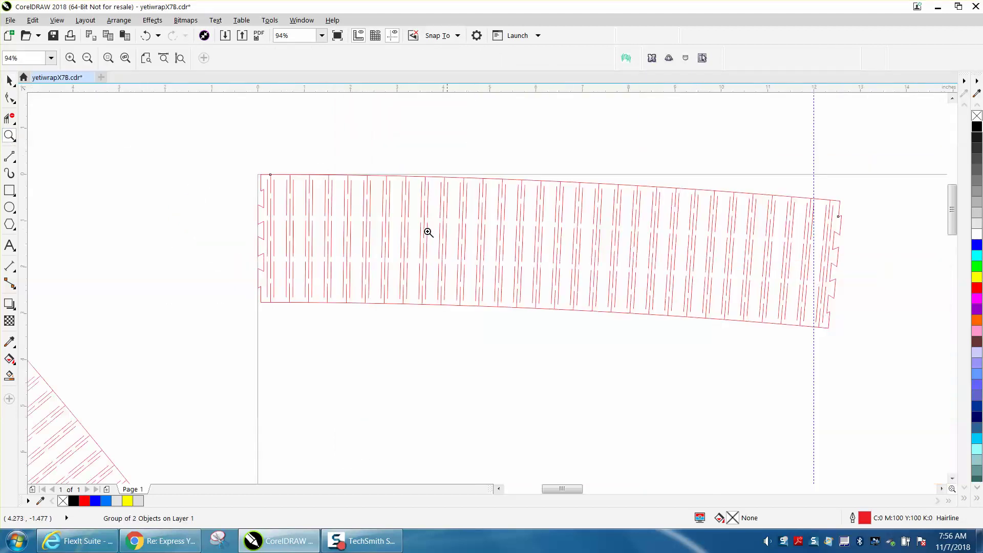
scroll(255, 181, down, 3)
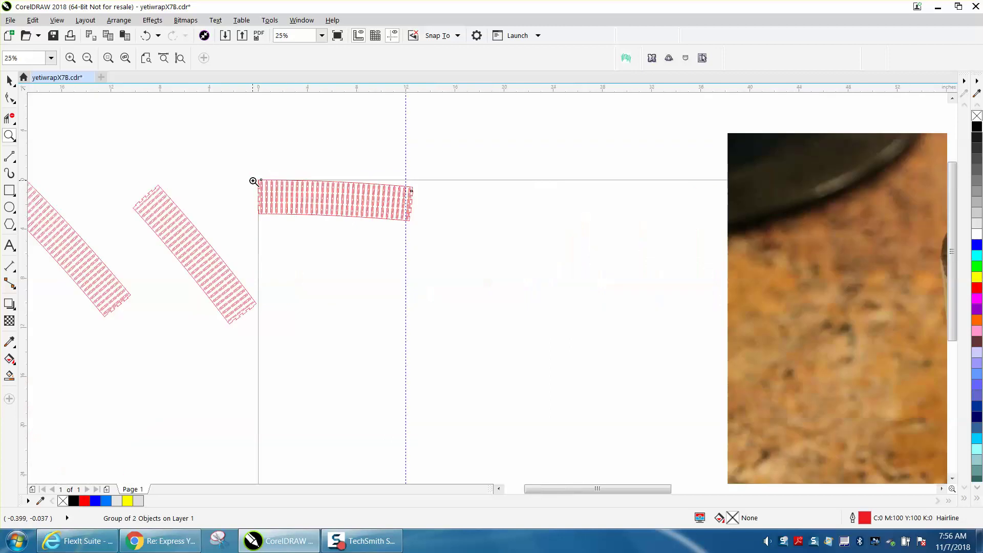
scroll(254, 181, down, 3)
drag(652, 201, 780, 307)
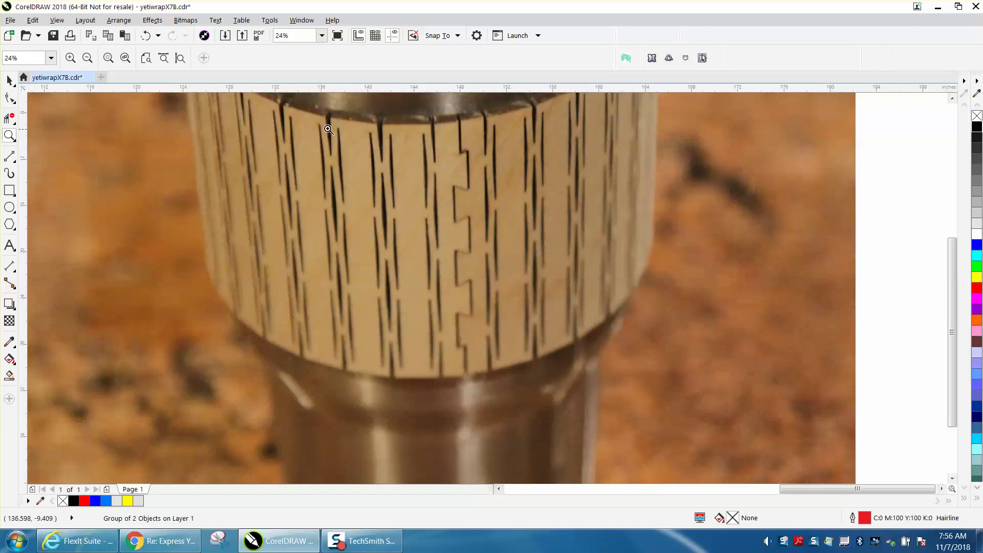
right_click(465, 173)
right_click(464, 173)
drag(173, 127, 322, 281)
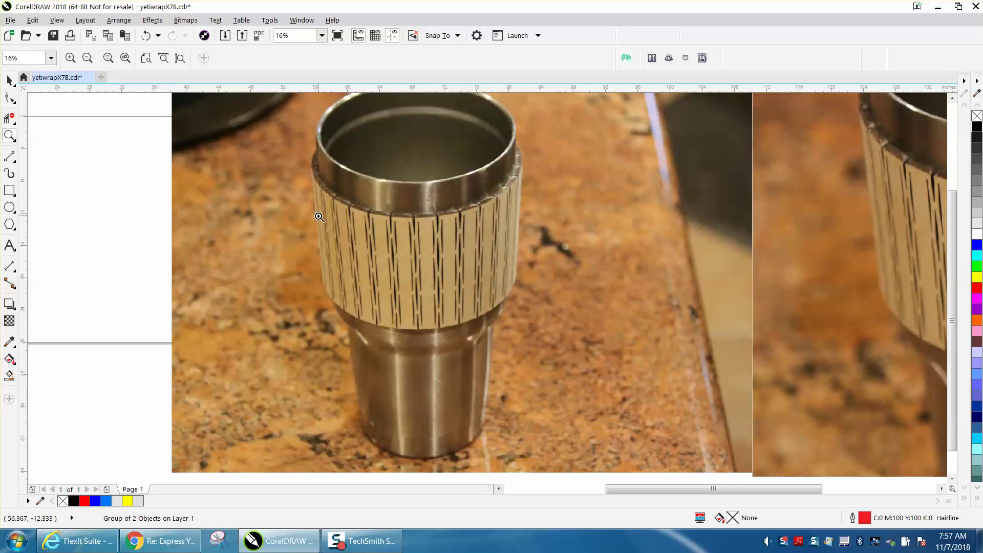
right_click(429, 241)
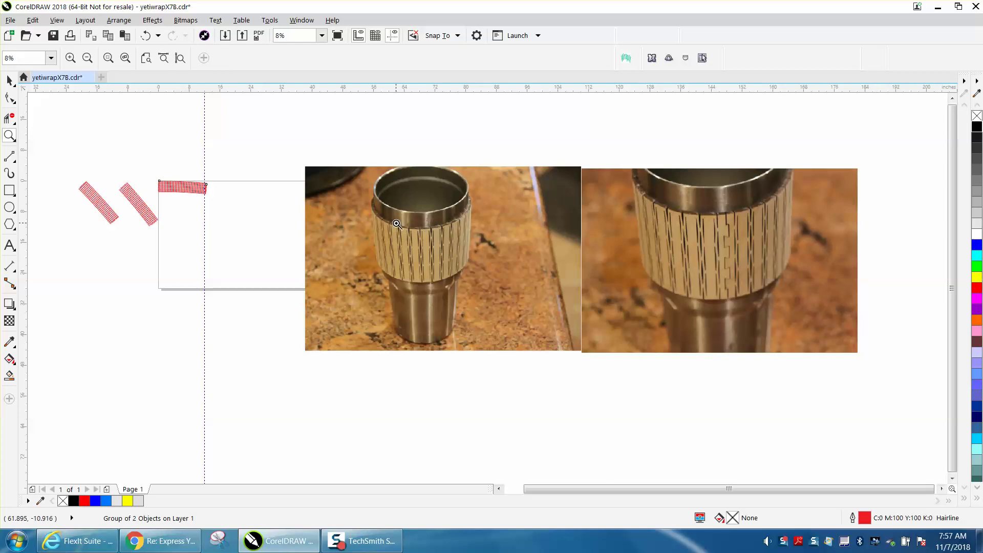
drag(421, 220, 482, 292)
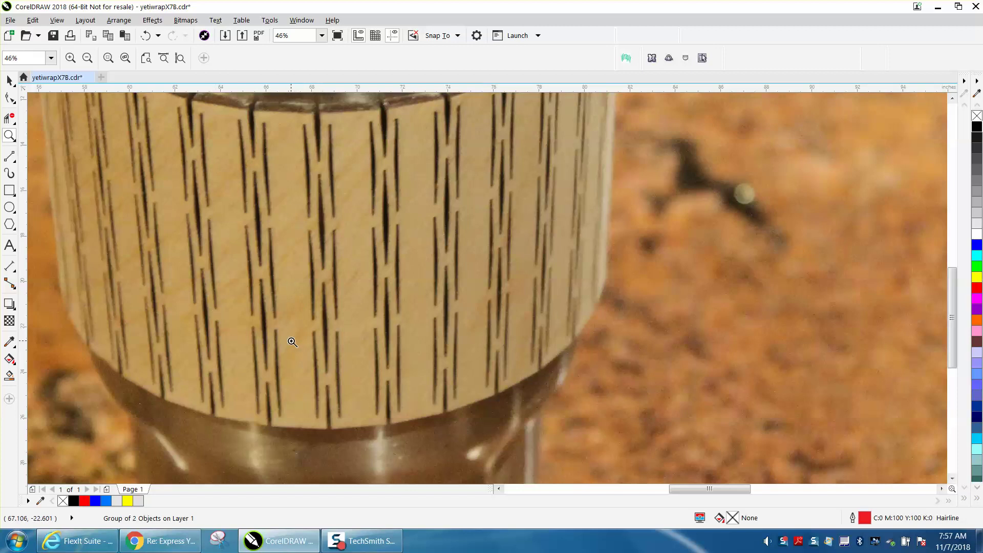
scroll(334, 248, down, 5)
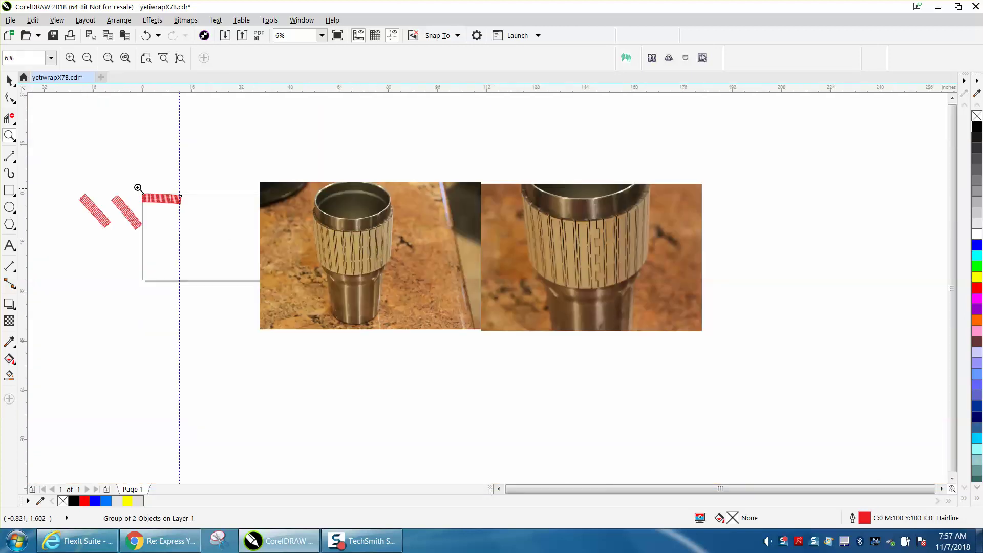
Compare the pattern's dovetail end with the seam in the close-up photo, and switch to the FlexIt Suite page in the browser.
drag(138, 188, 241, 231)
drag(410, 179, 474, 276)
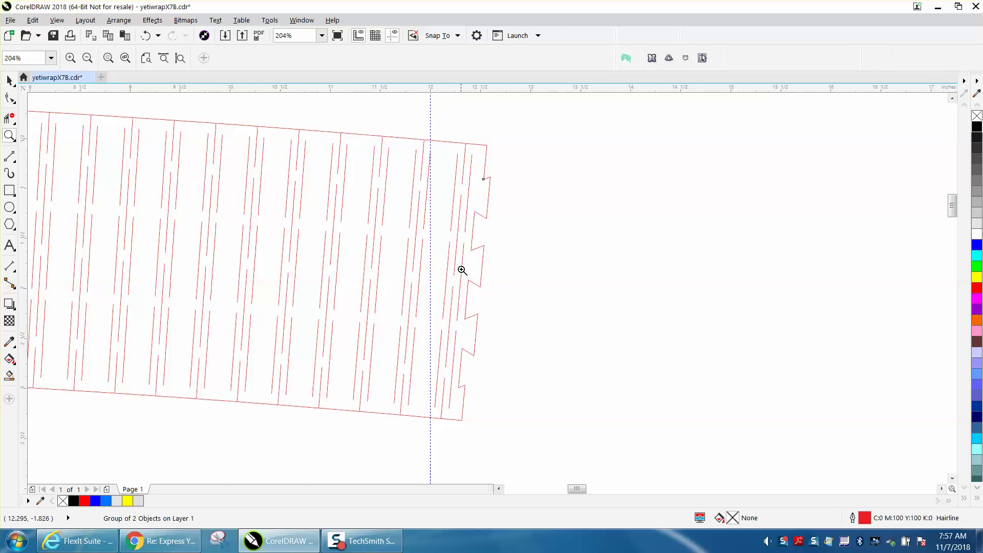
scroll(472, 245, down, 10)
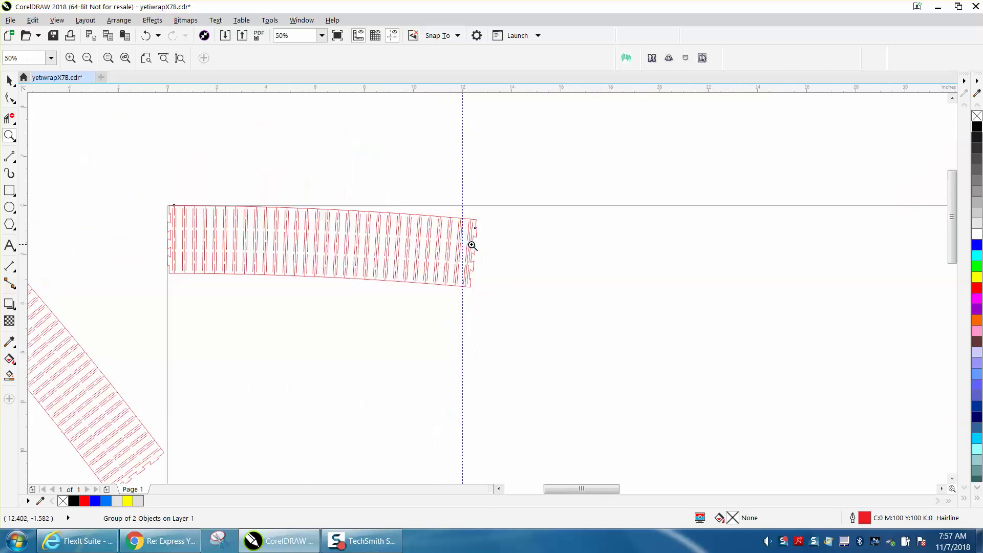
drag(797, 296, 821, 334)
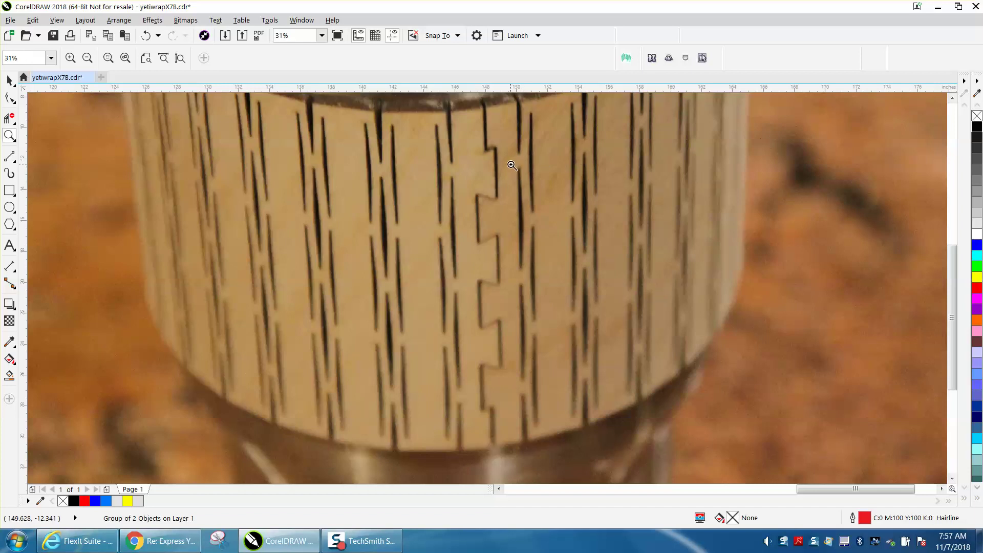
scroll(466, 190, down, 5)
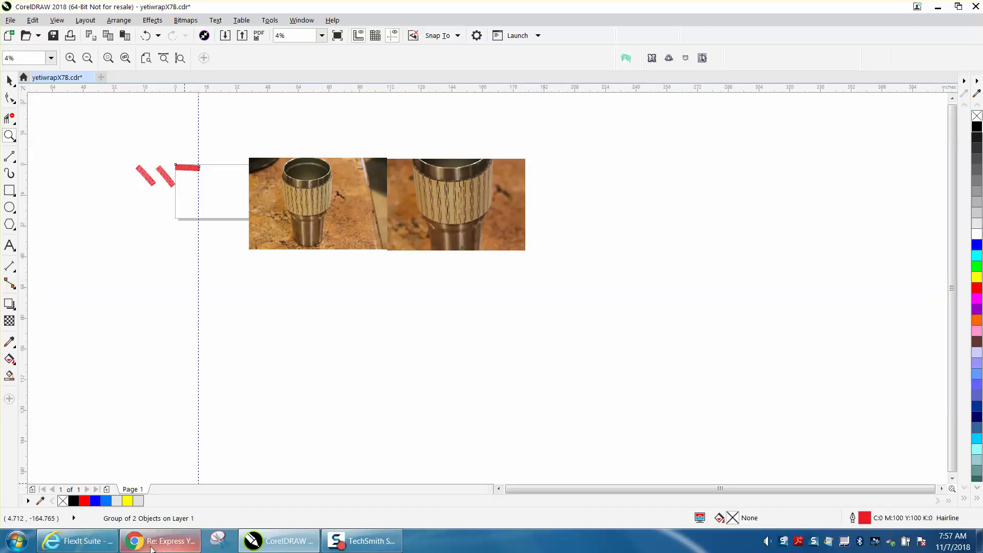
click(77, 540)
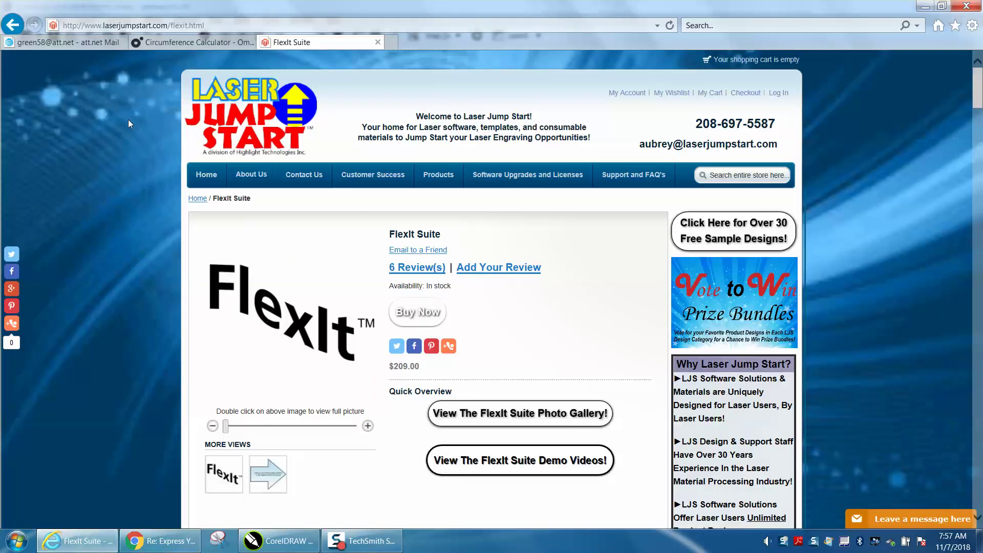